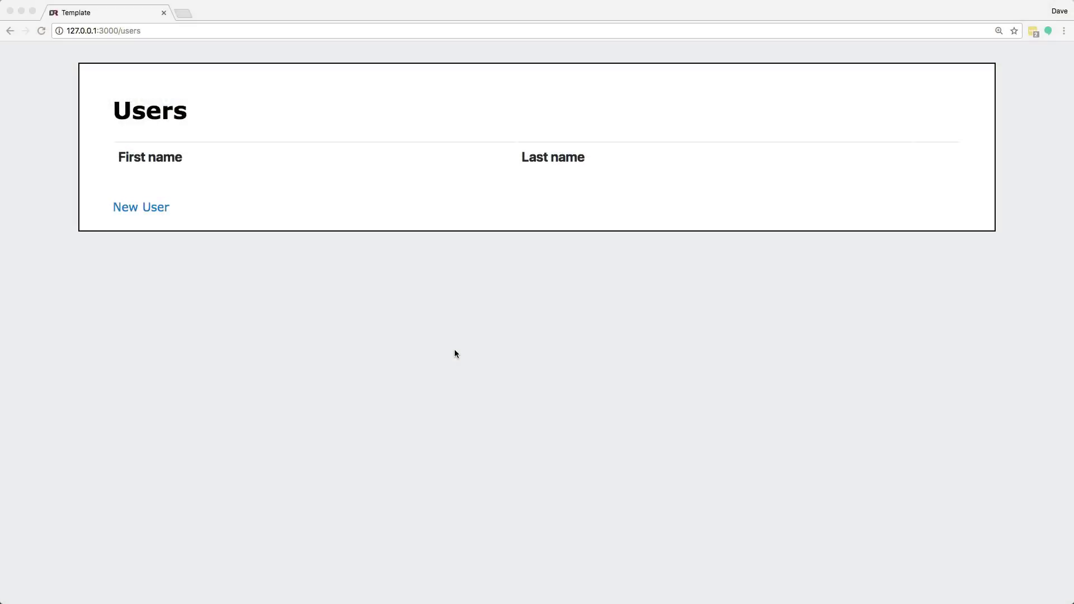
Focus the browser window showing the empty Users list
click(127, 280)
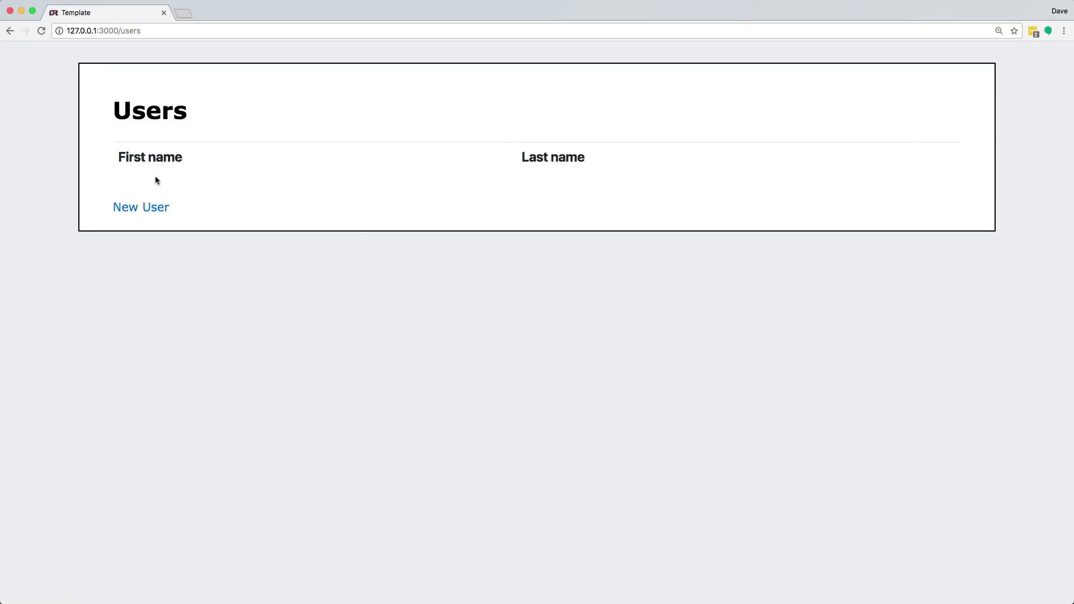
Open the New User form and choose profile.jpg from the Desktop as the avatar
click(126, 206)
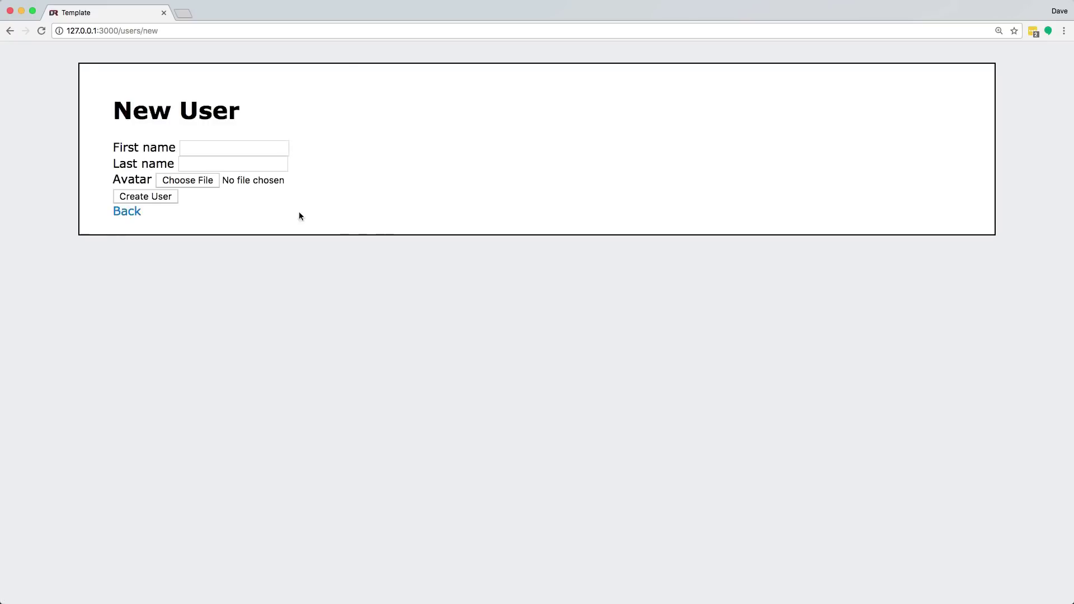
click(164, 182)
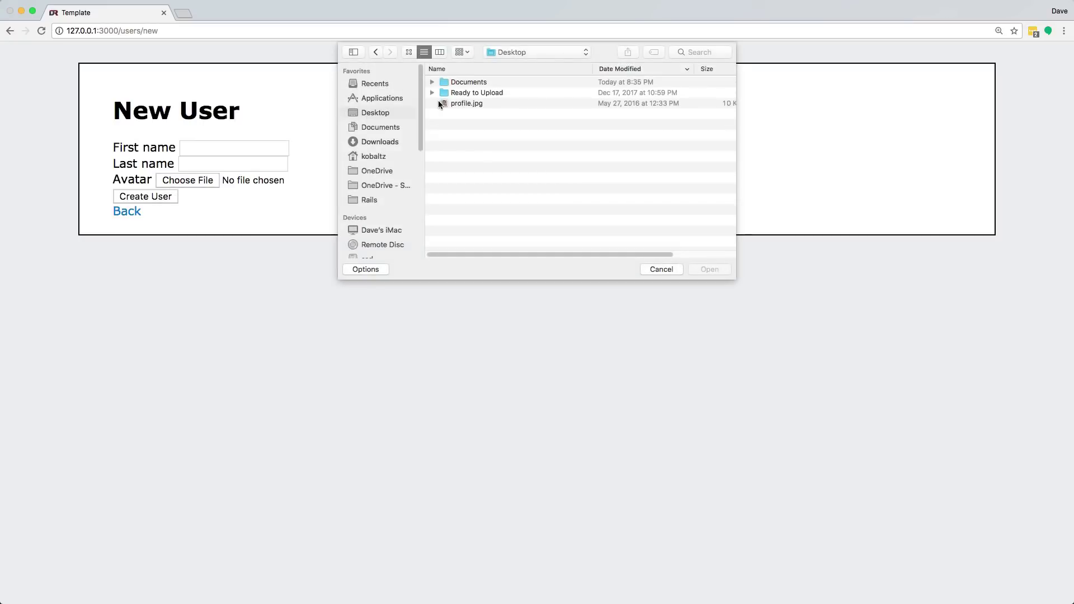
double_click(461, 102)
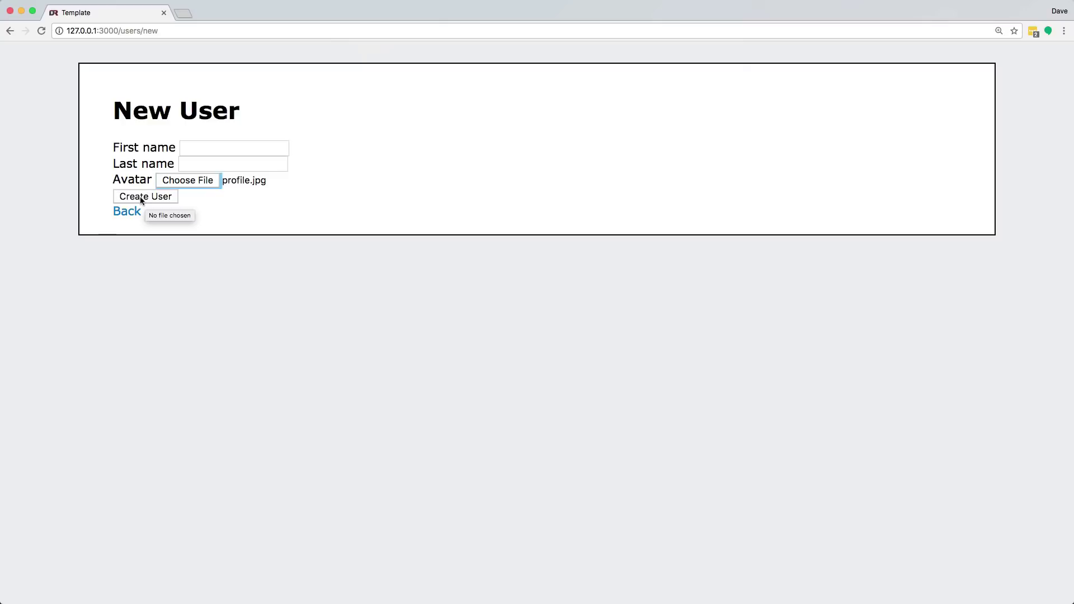
Submit the New User form with Create User
click(140, 197)
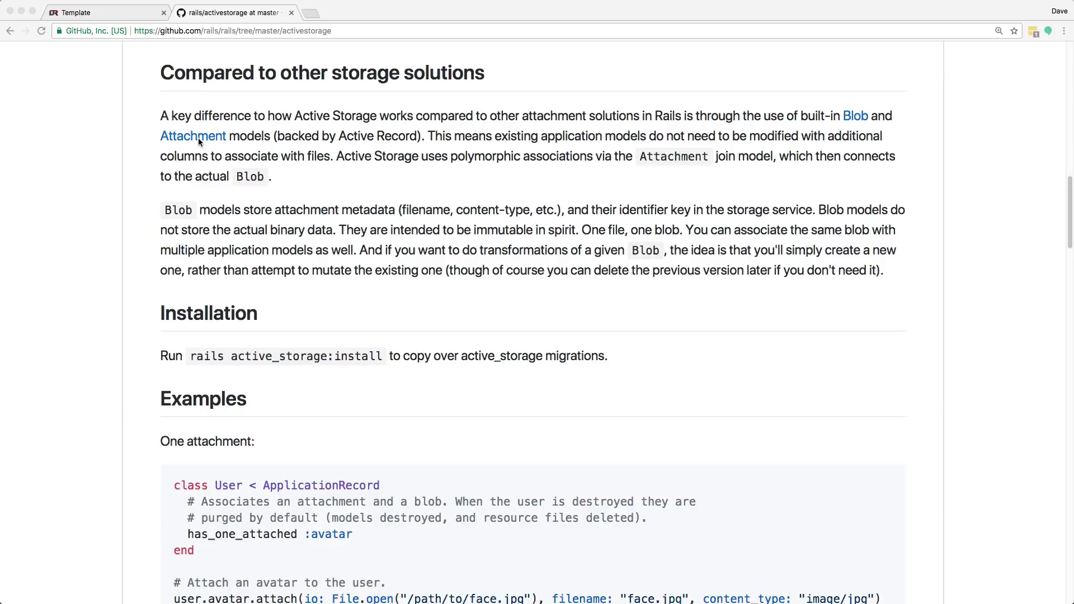
Select the words User, has_one_attached and avatar in the README code example
double_click(229, 485)
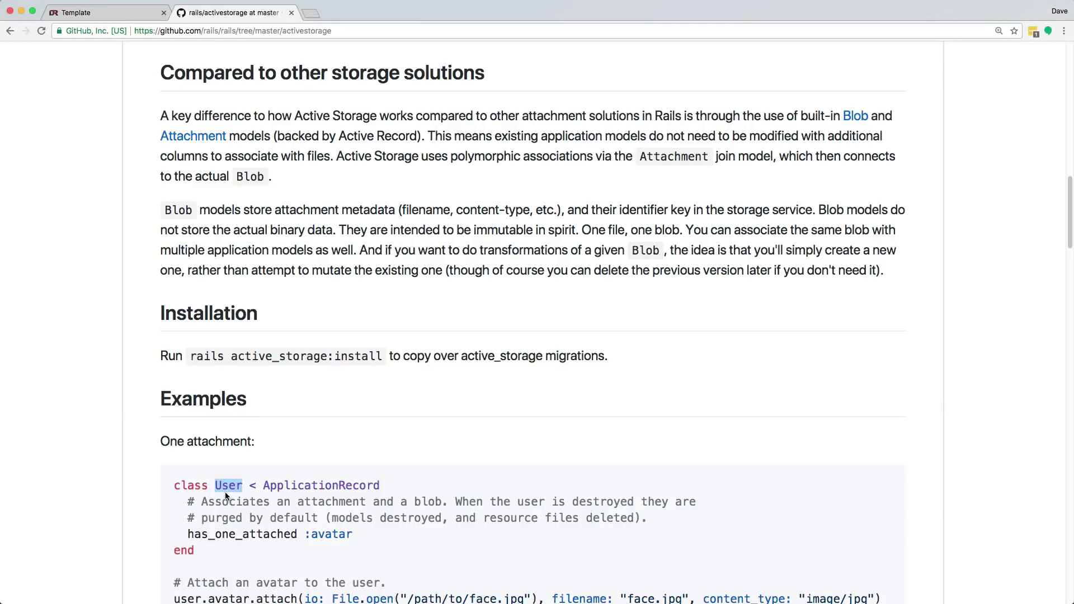
double_click(198, 534)
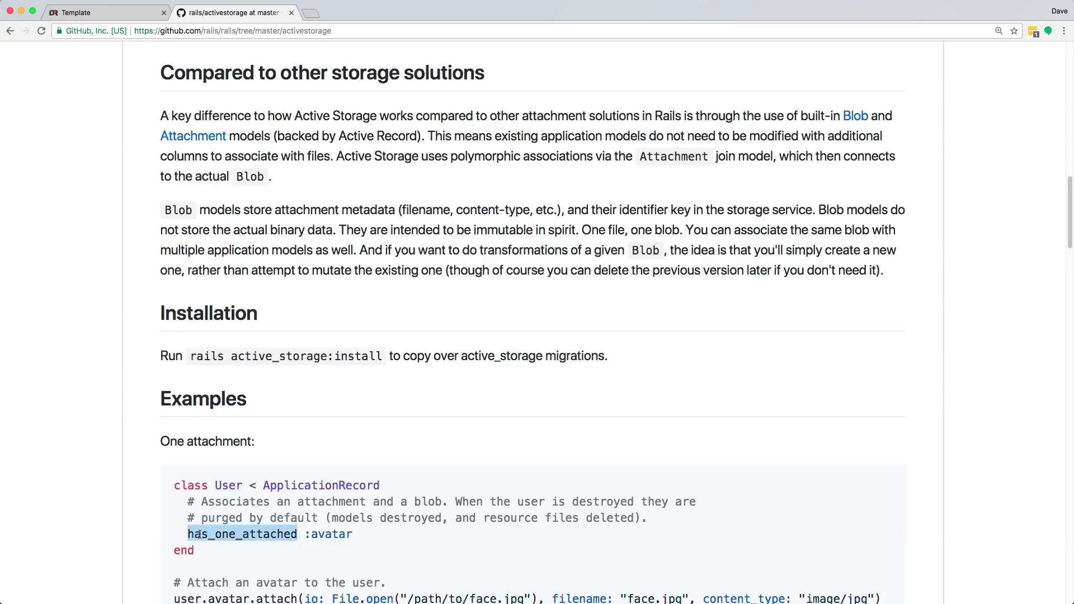
double_click(324, 536)
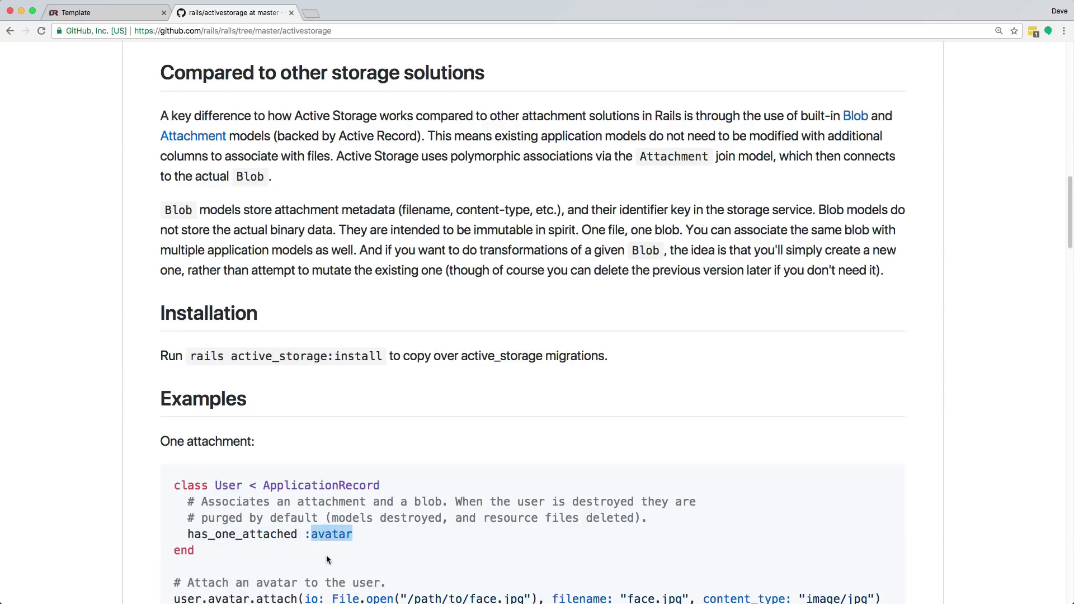